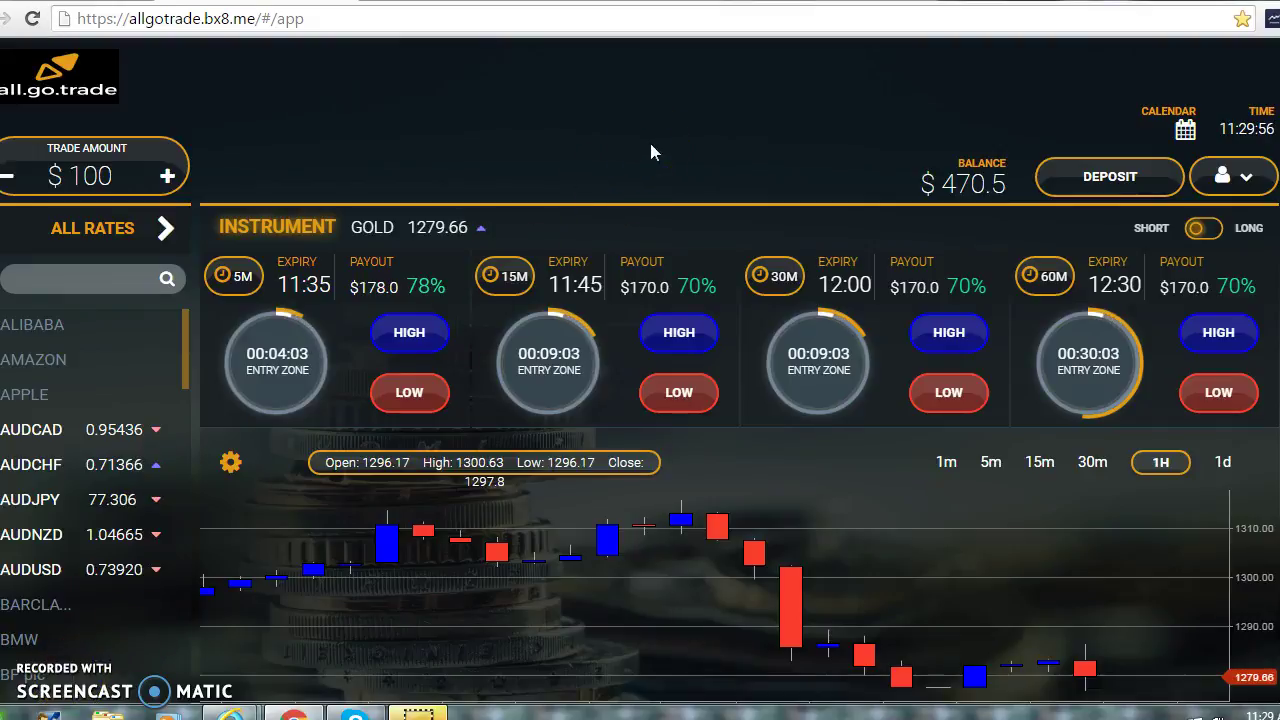
- Look over the all.go.trade trading page and its GOLD panels
click(719, 153)
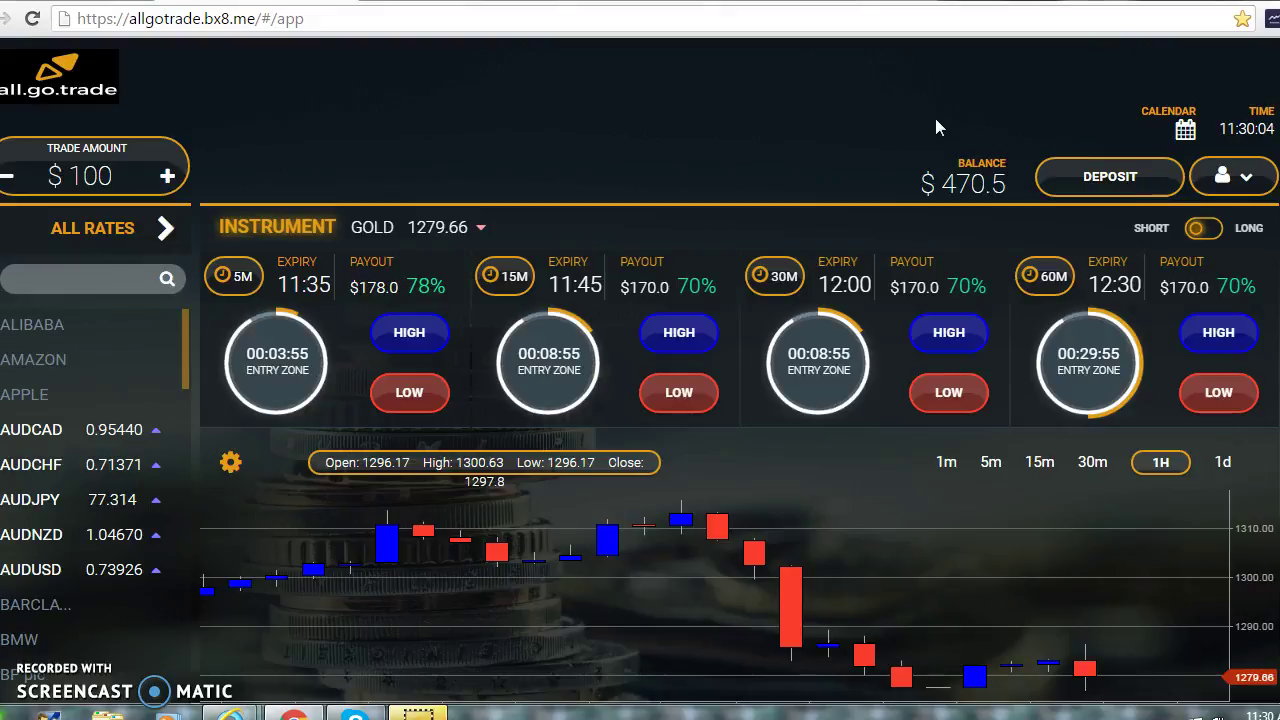
click(973, 125)
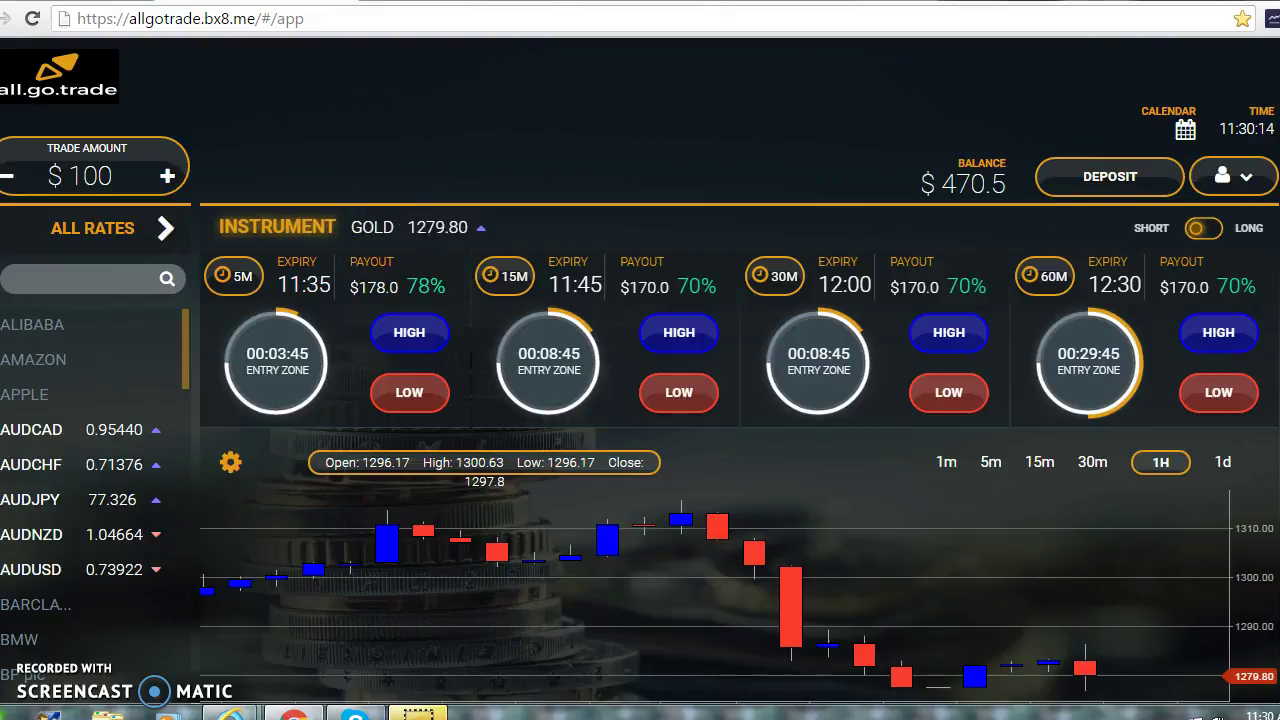
scroll(640, 370, down, 5)
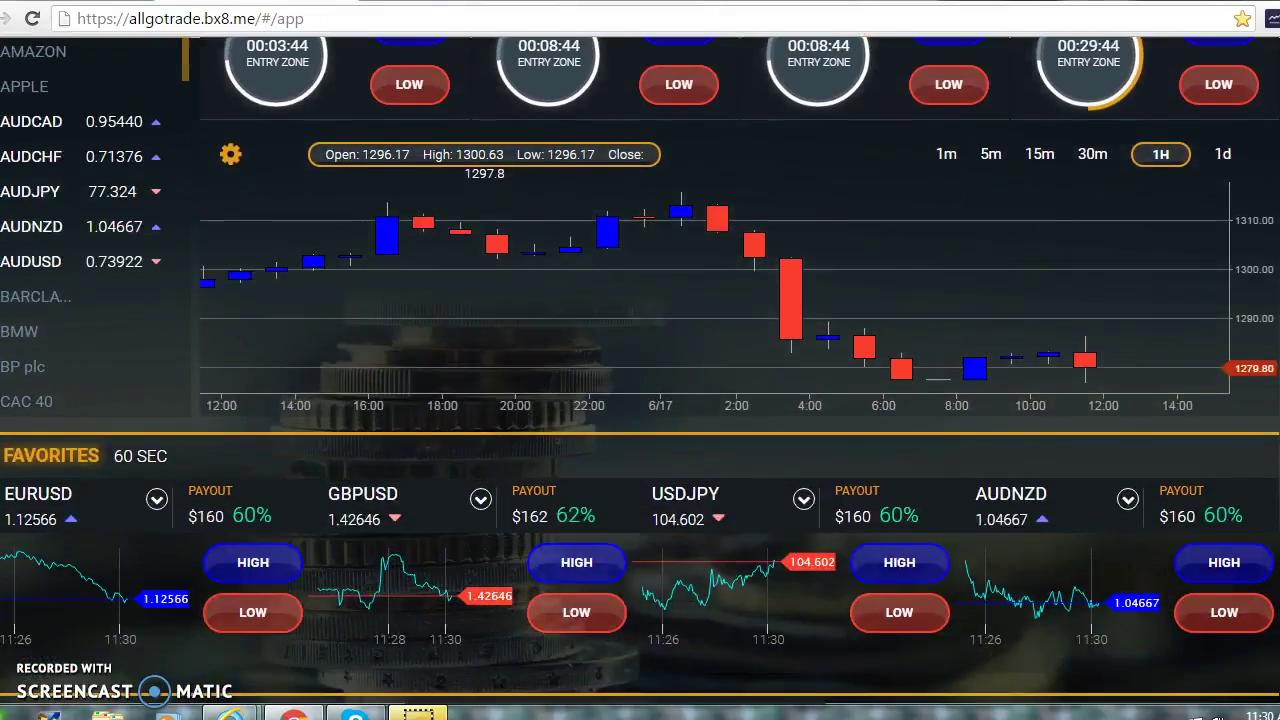
scroll(640, 370, down, 1)
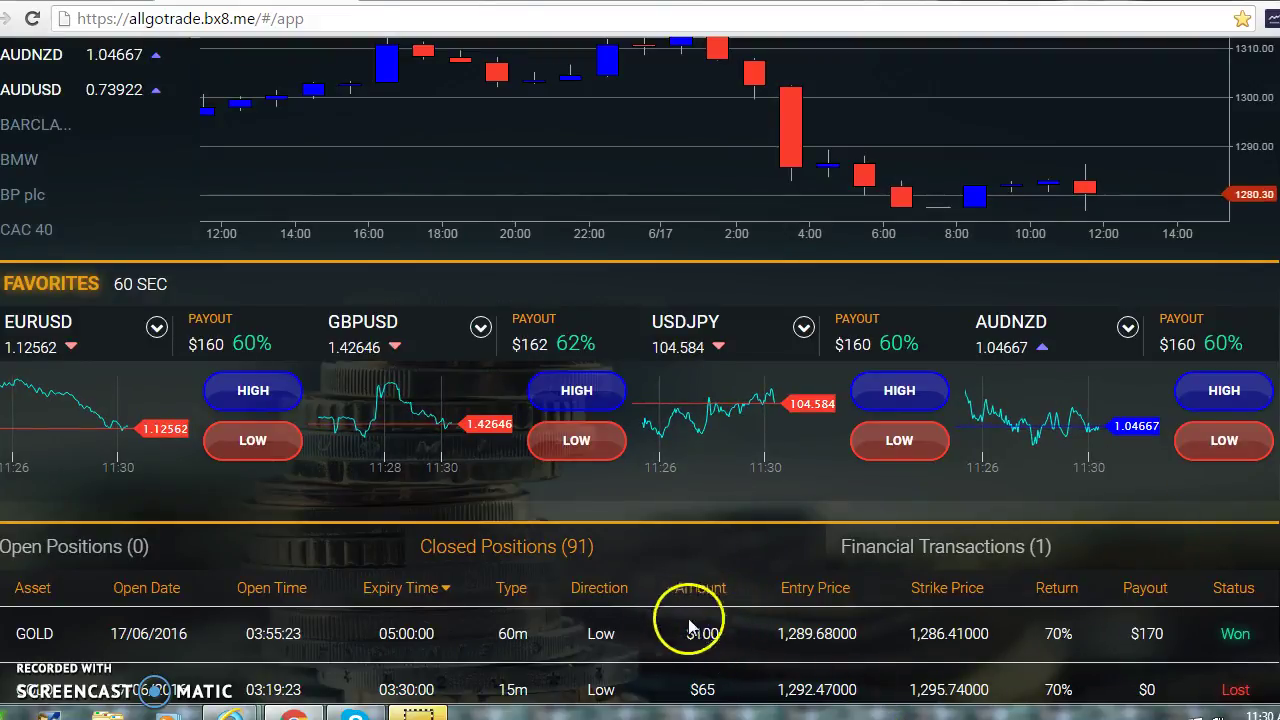
scroll(640, 370, down, 3)
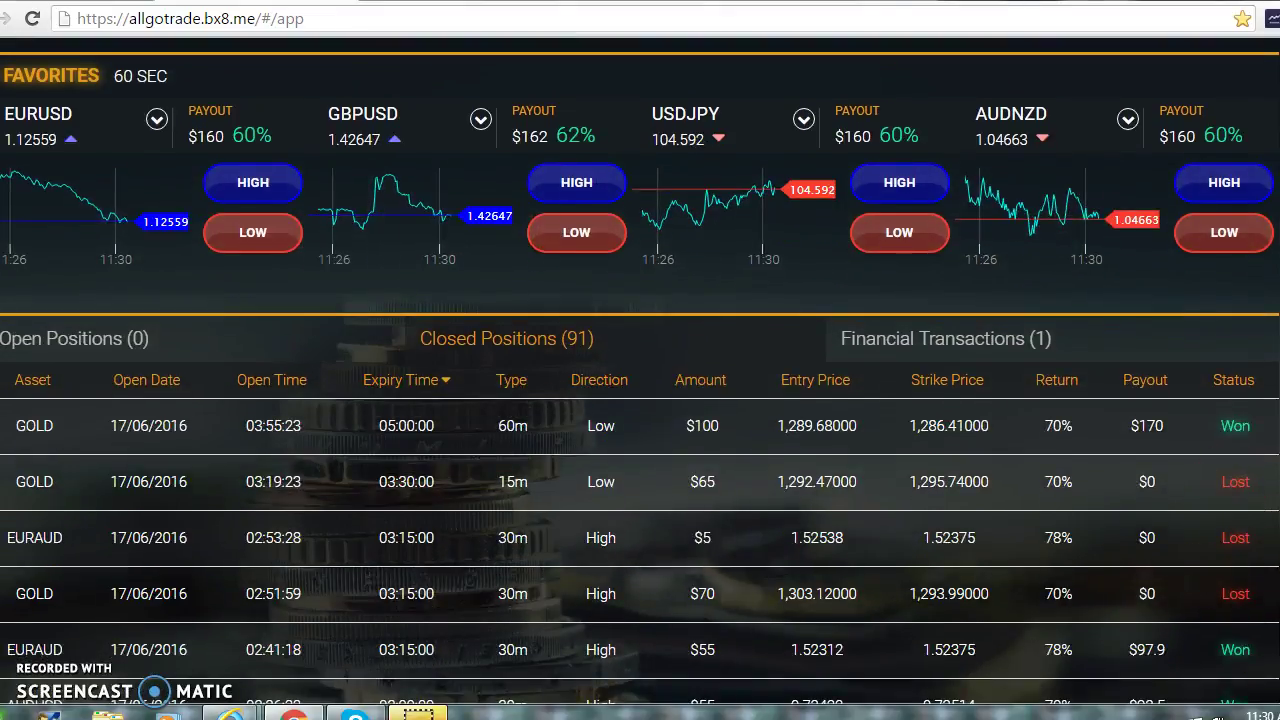
scroll(640, 370, down, 3)
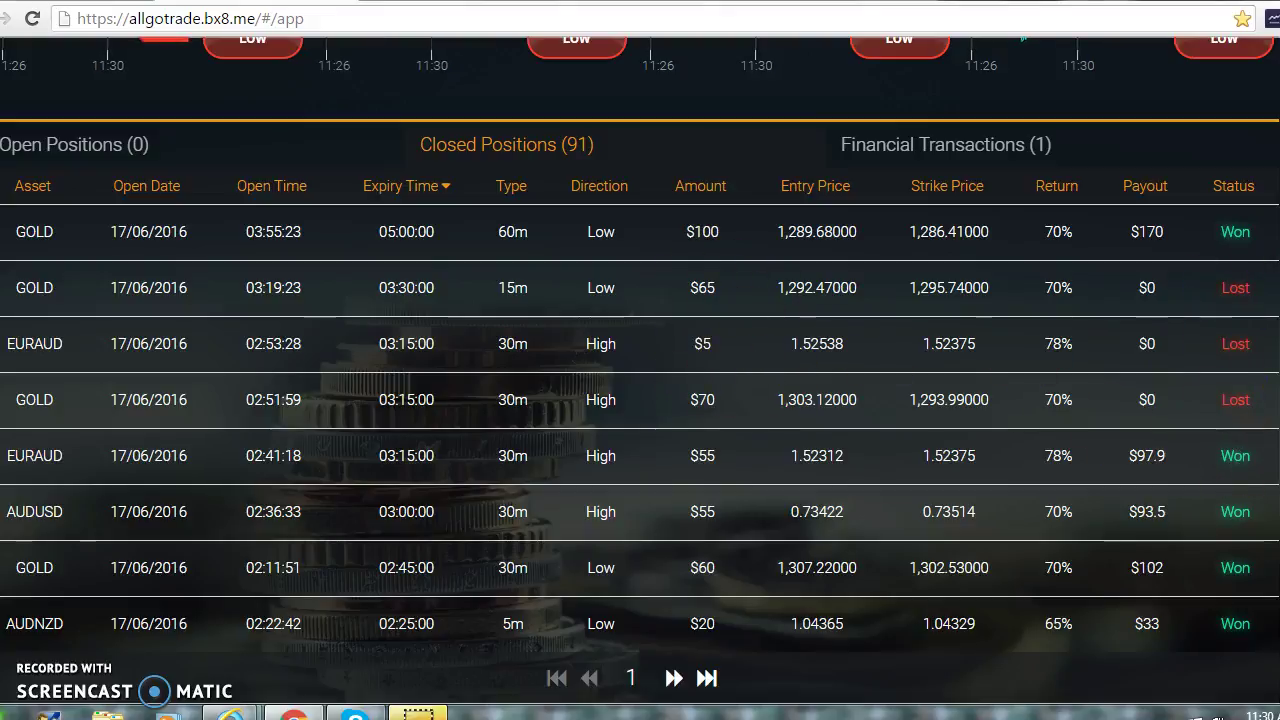
scroll(702, 370, up, 5)
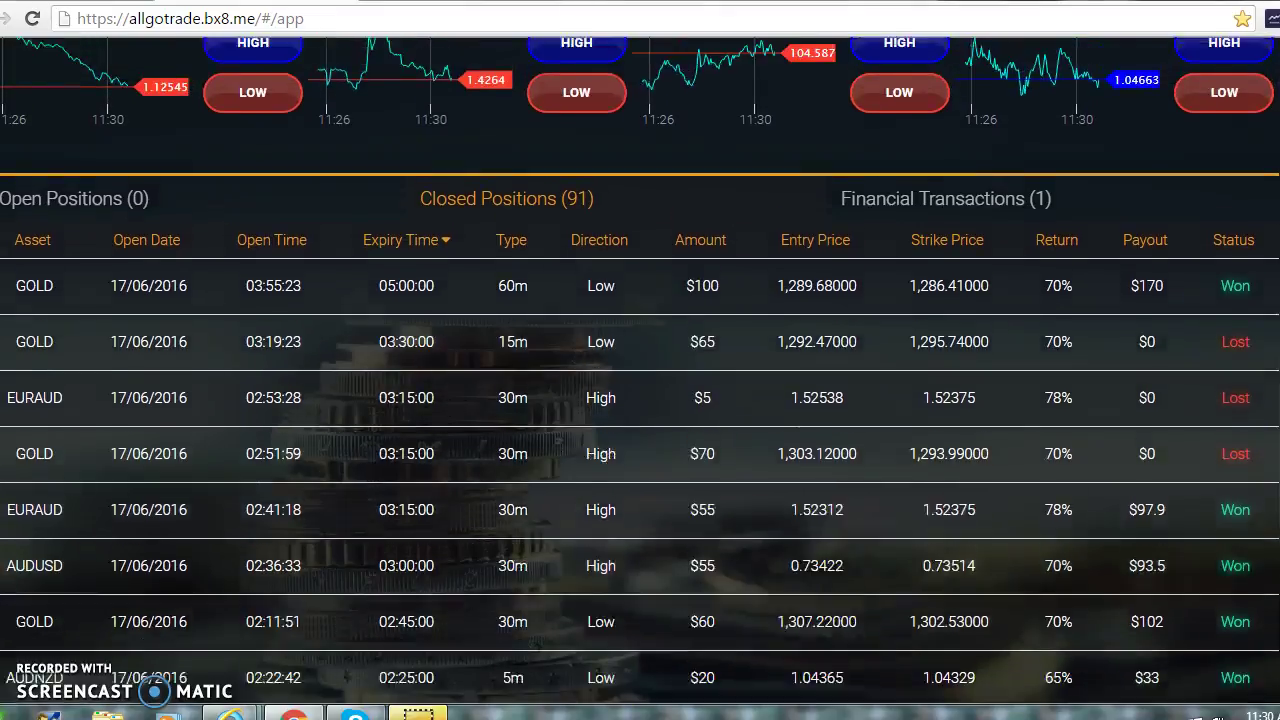
scroll(702, 370, up, 10)
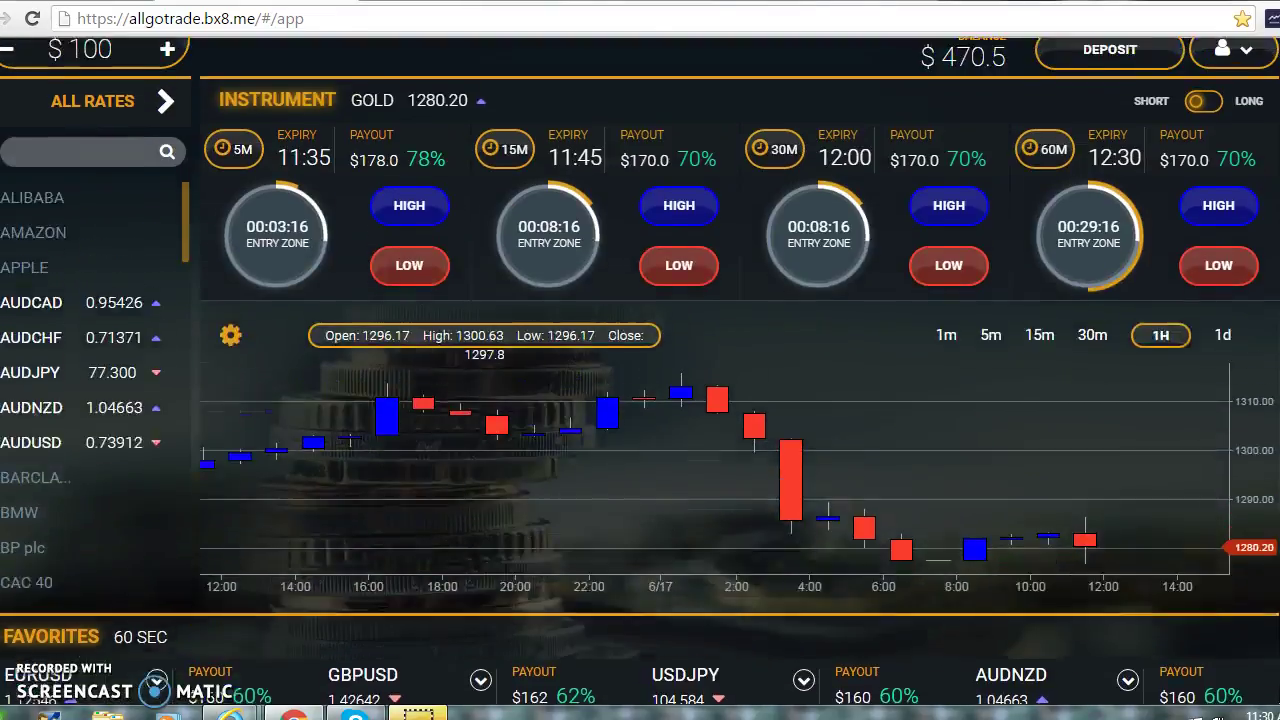
scroll(640, 370, down, 1)
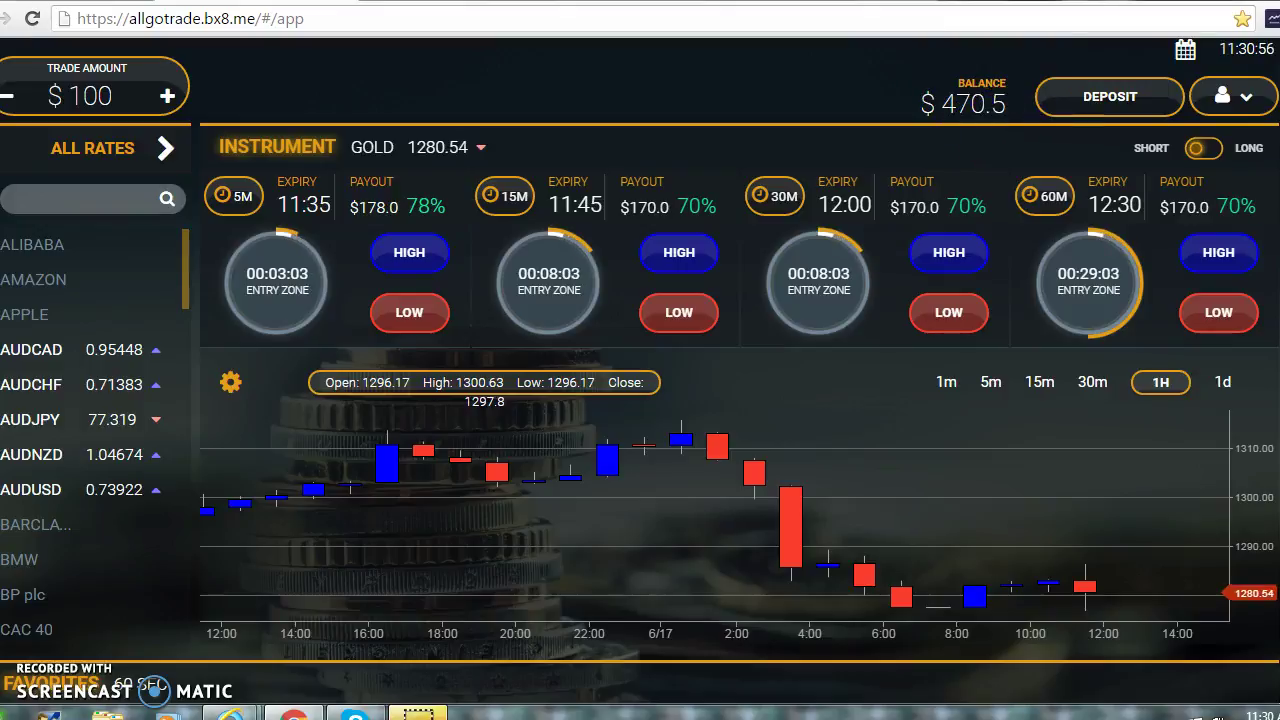
- Lower the trade amount from $100 to $5
click(5, 103)
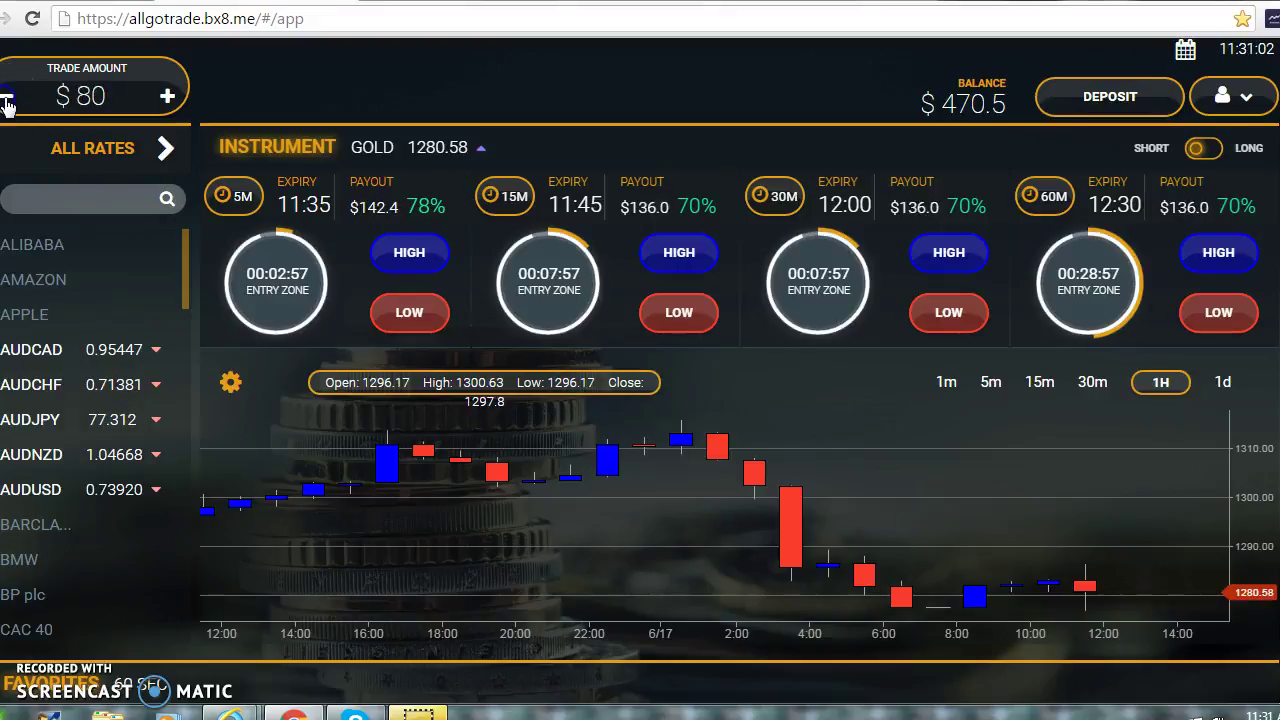
click(5, 103)
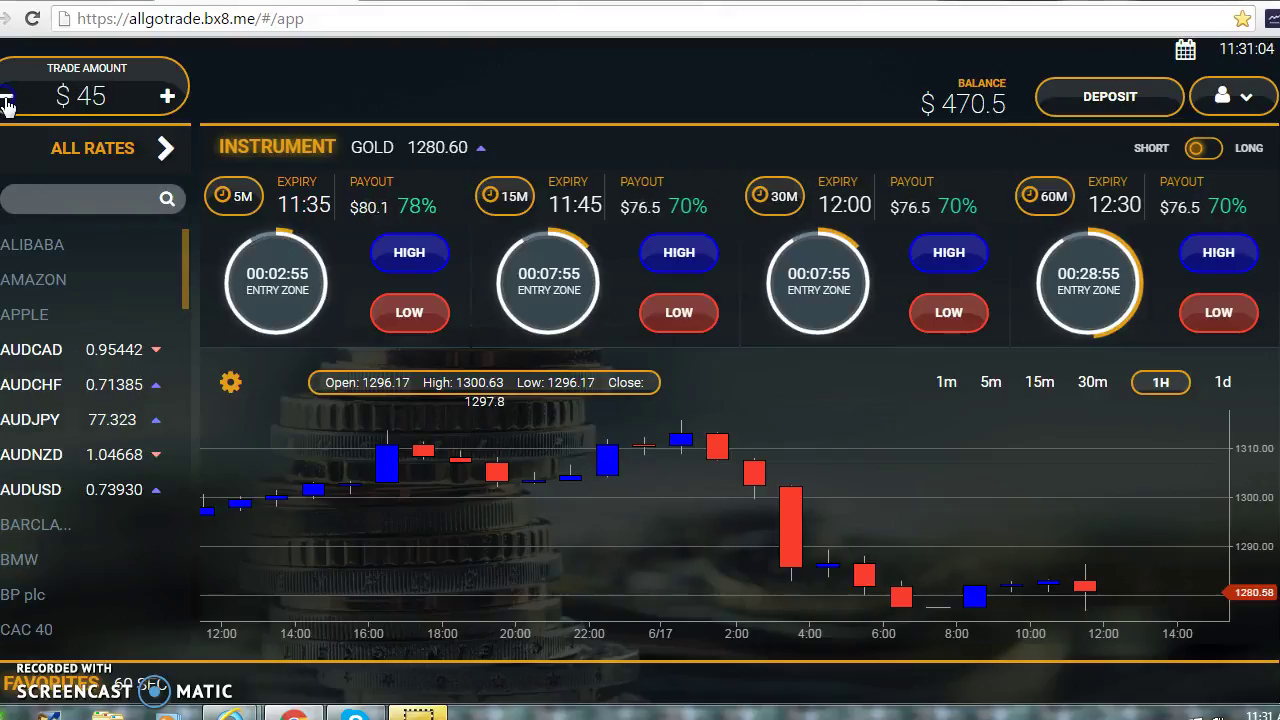
click(6, 103)
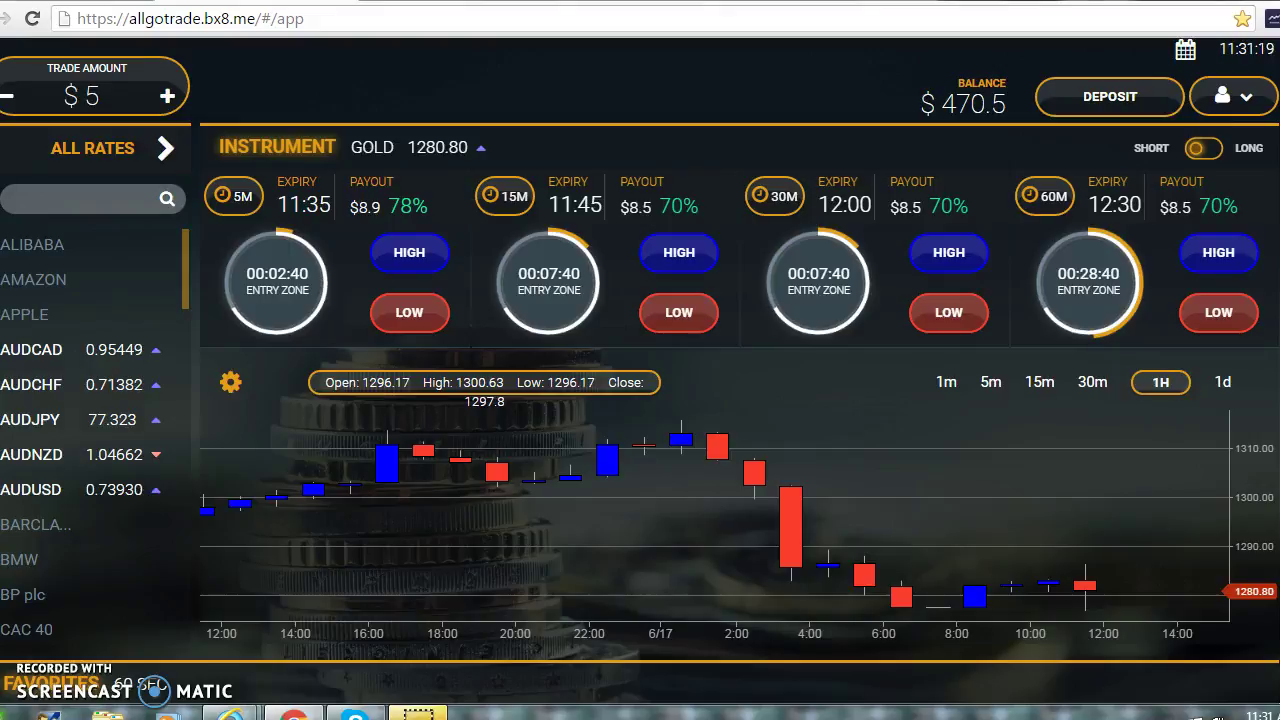
scroll(640, 400, down, 2)
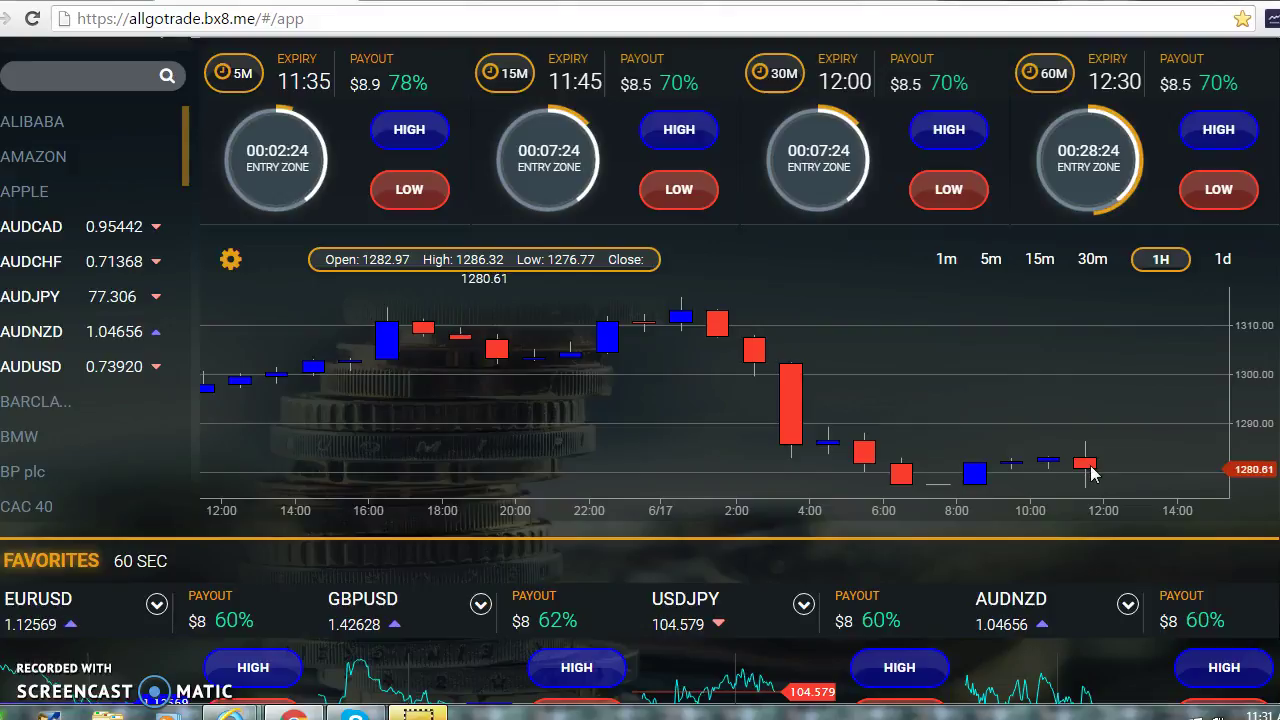
click(1218, 196)
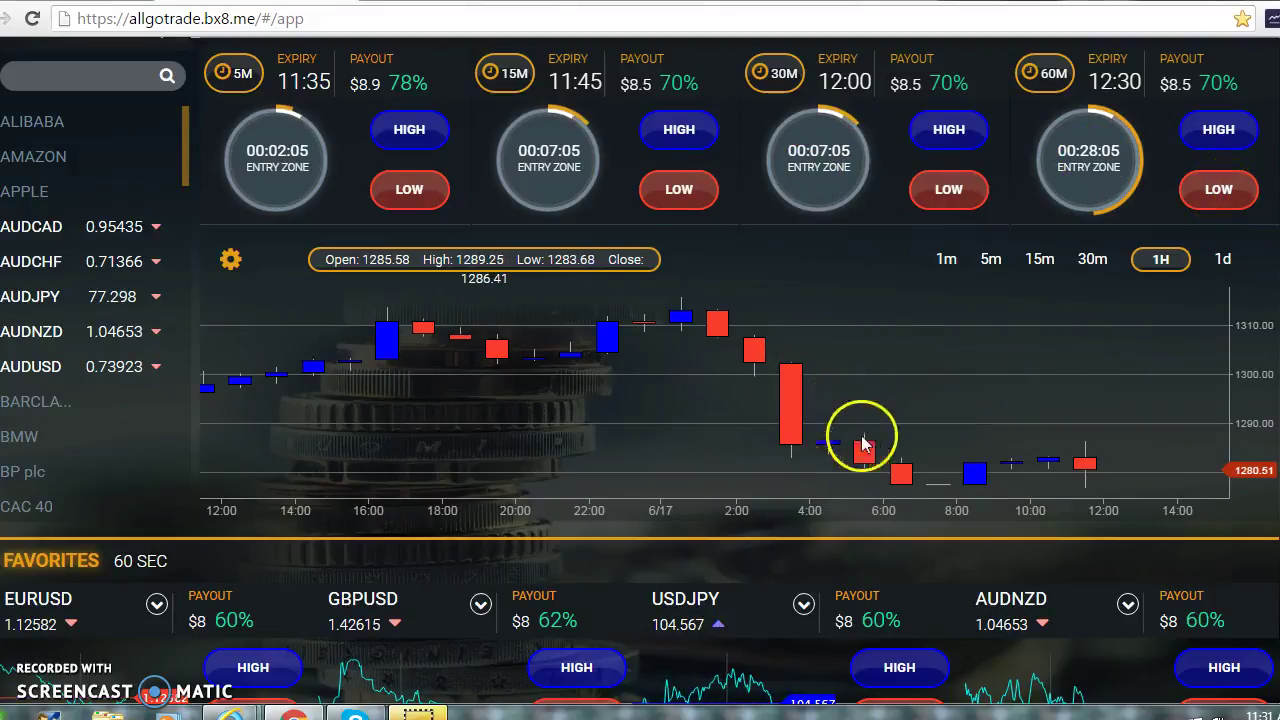
- Open a $5 GOLD 60-minute Low trade expiring at 12:30 and dismiss the confirmation
click(1218, 193)
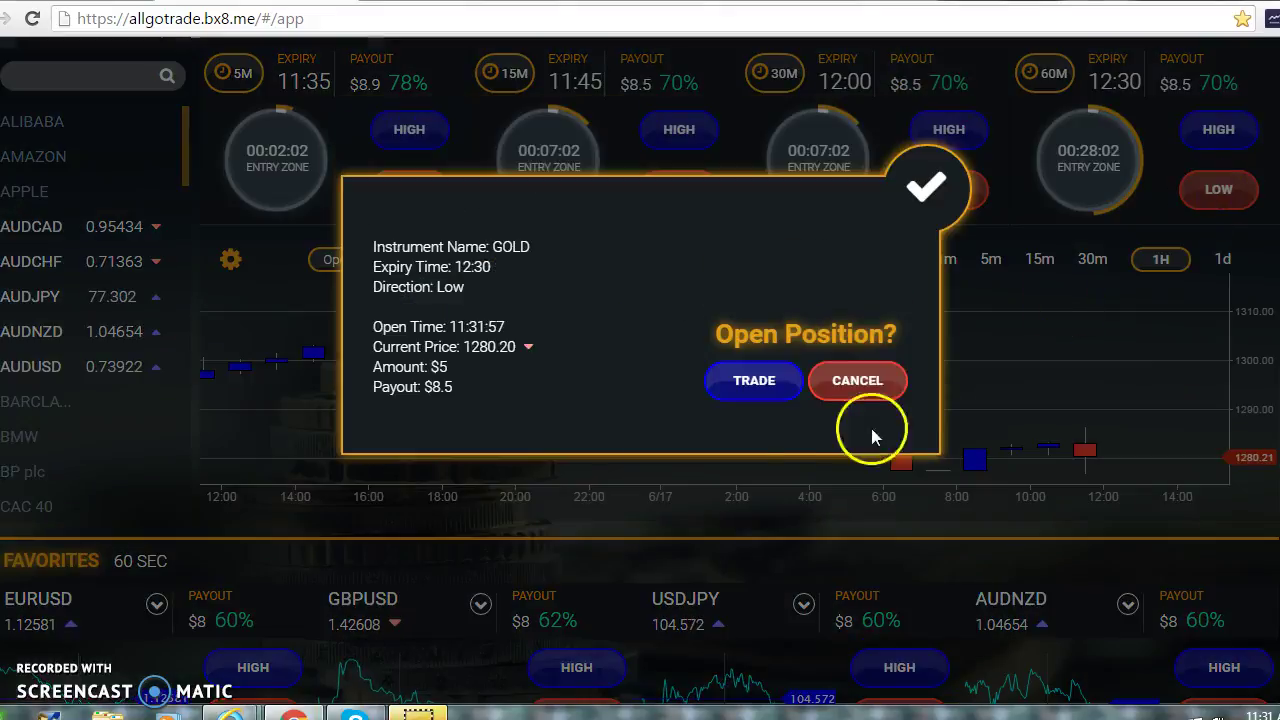
click(759, 396)
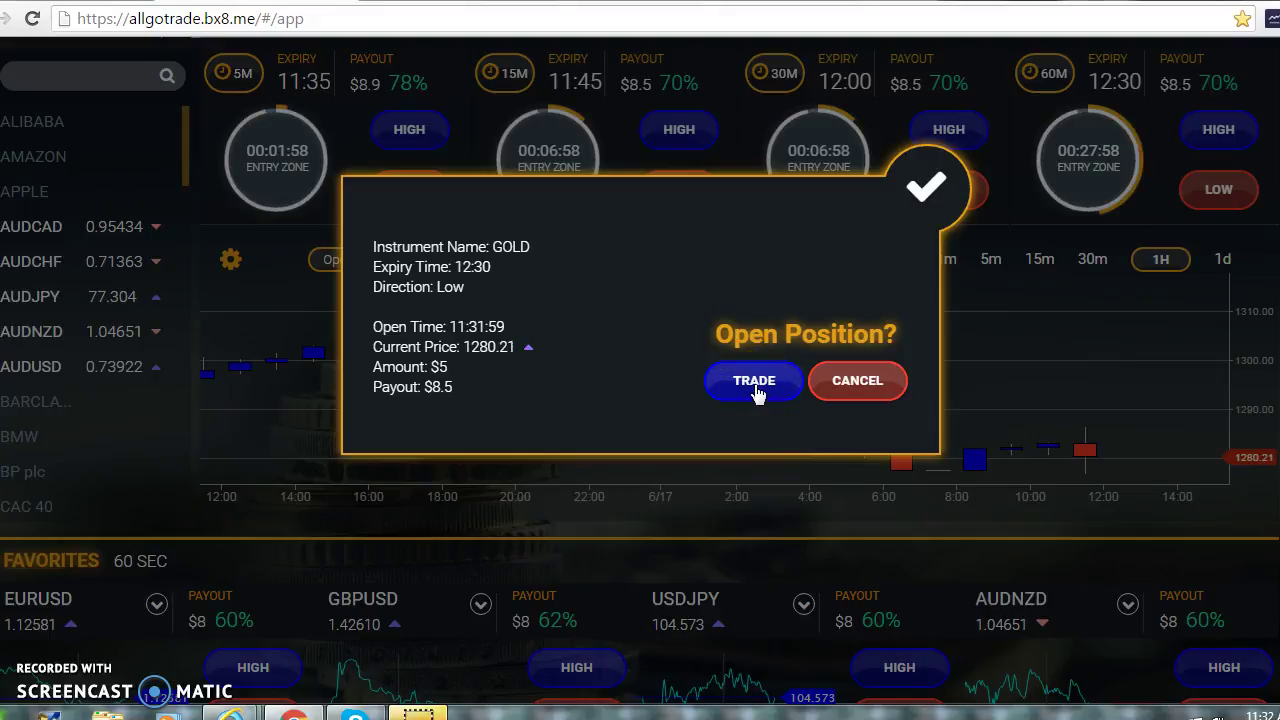
click(757, 394)
click(851, 396)
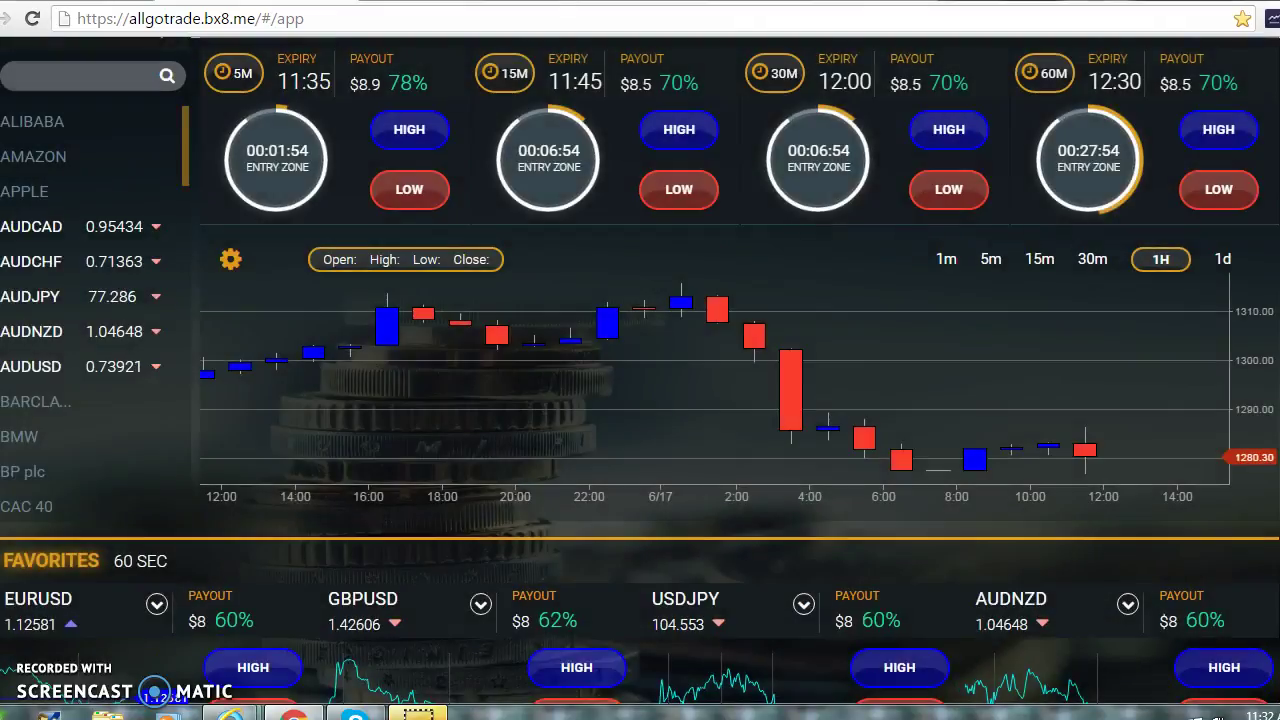
- Show Open Positions to confirm the single $5 GOLD Low trade, balance $465.5
scroll(640, 372, up, 2)
scroll(640, 372, down, 1)
scroll(640, 372, up, 1)
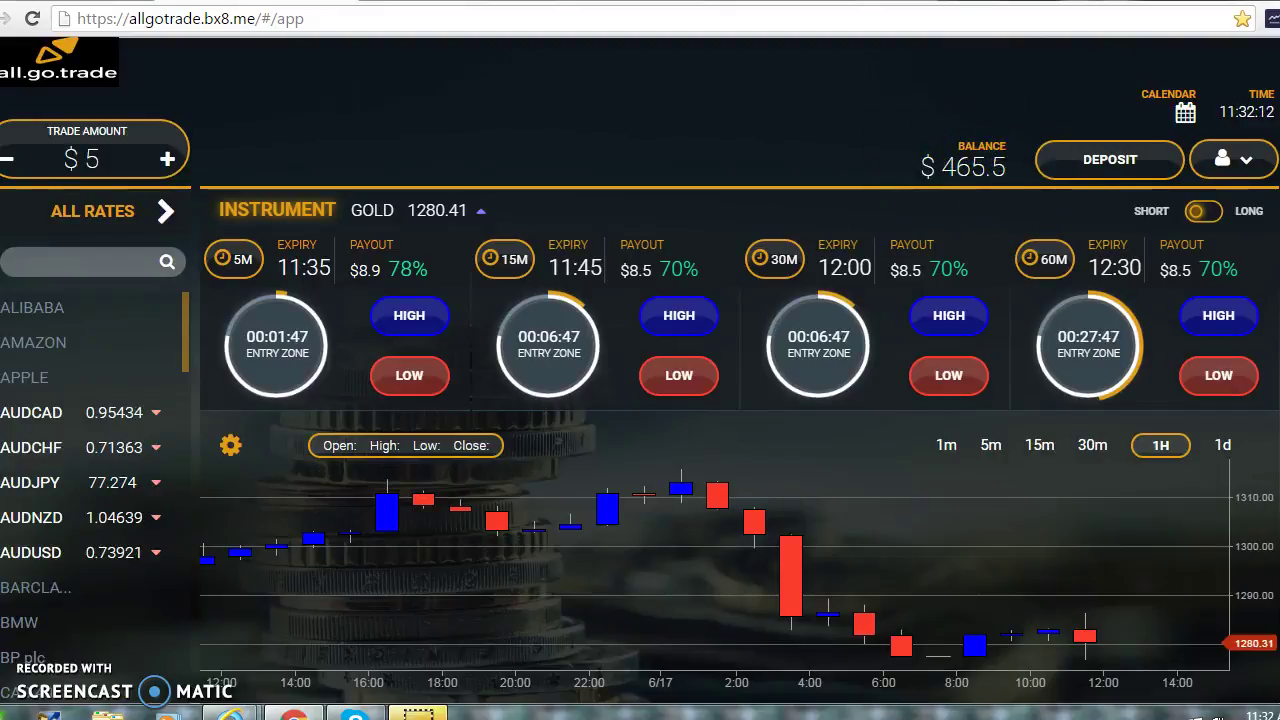
scroll(640, 372, down, 5)
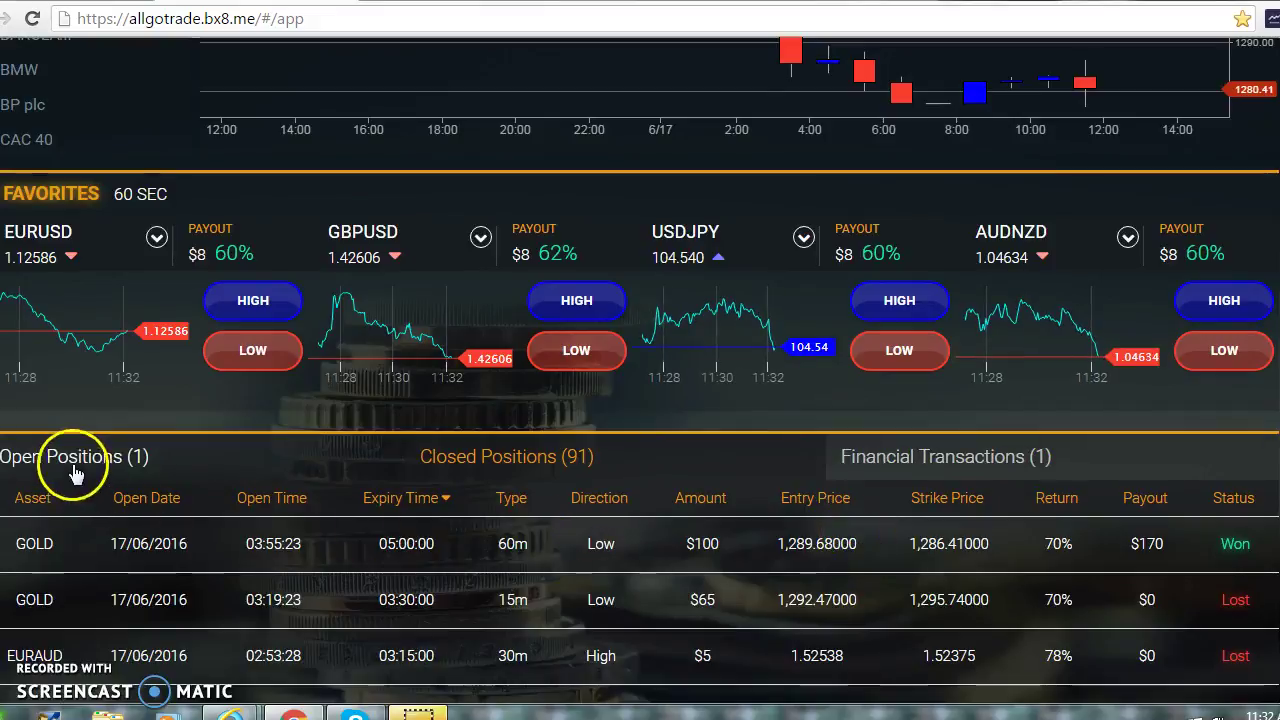
click(75, 462)
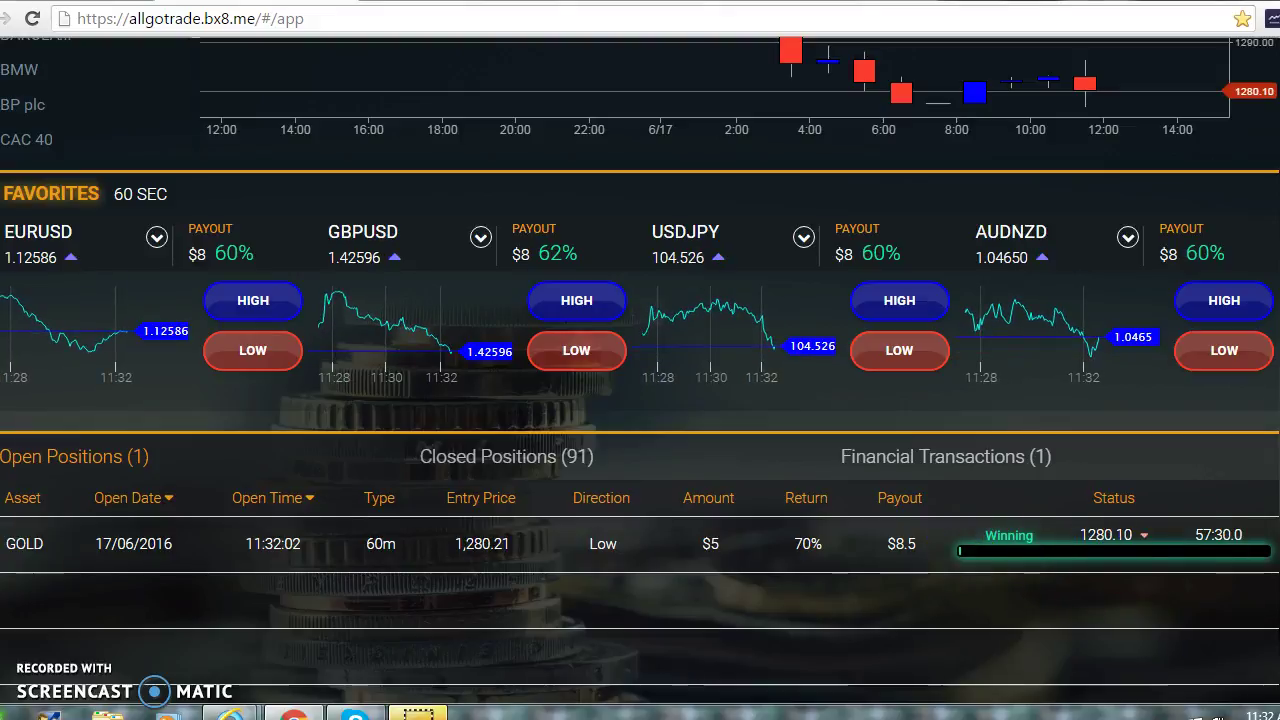
scroll(640, 370, up, 1)
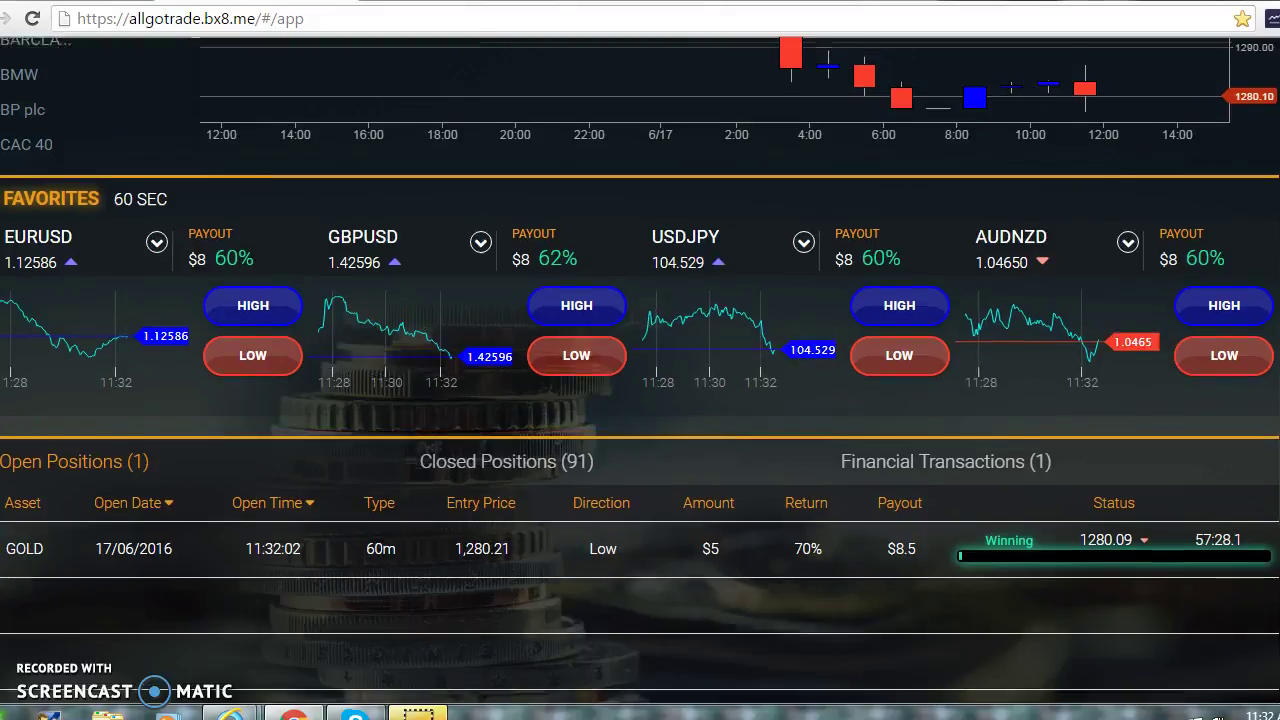
scroll(640, 370, up, 3)
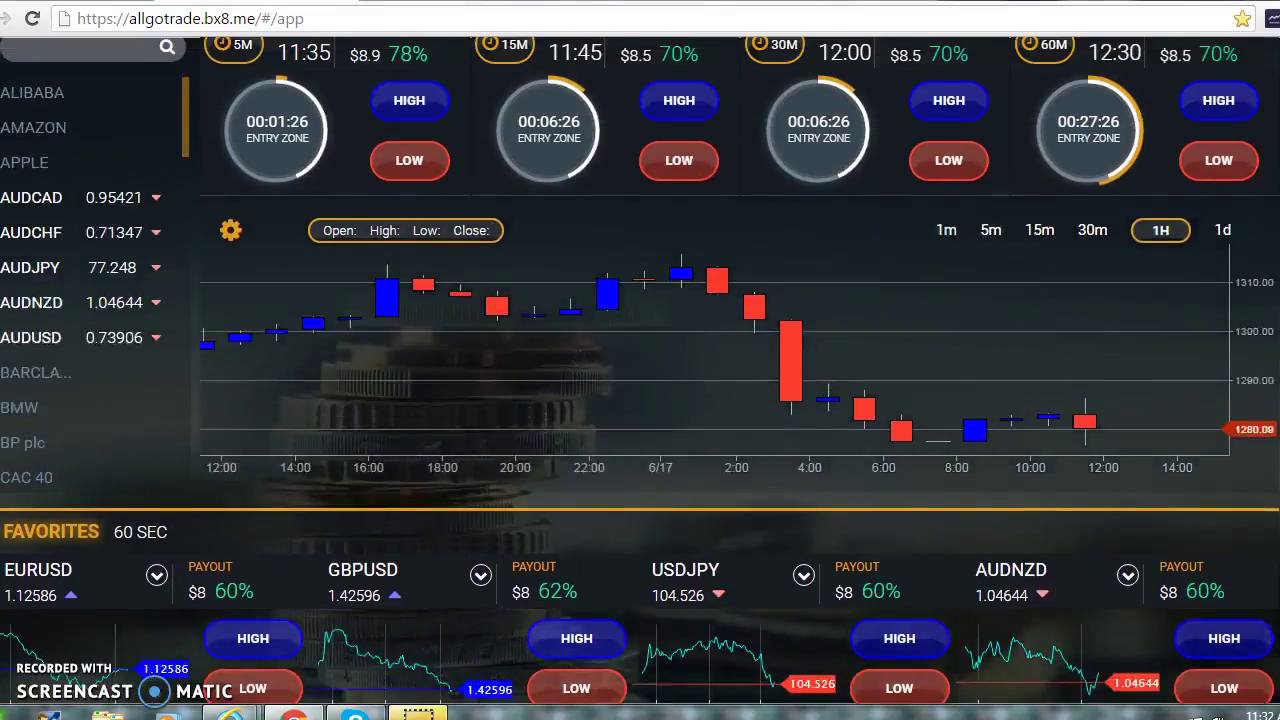
scroll(640, 370, up, 1)
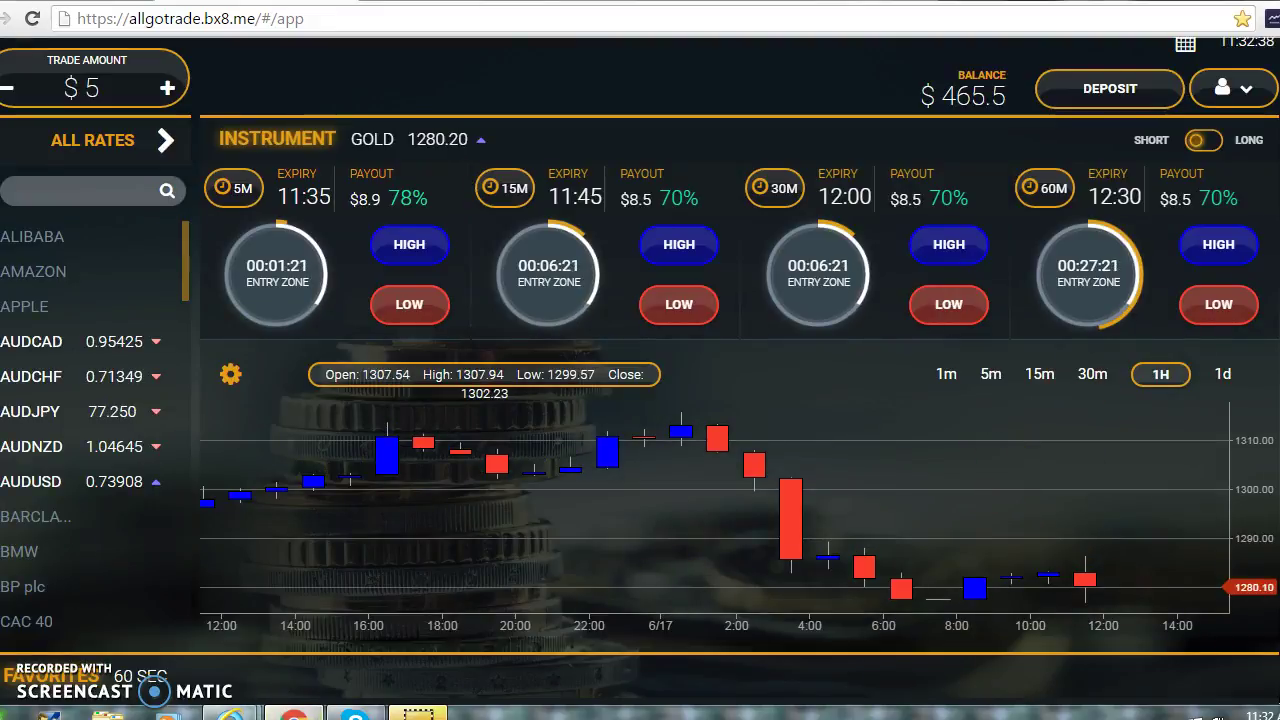
- Switch to the FreeStockCharts GOLD hourly chart window
mouse_move(293, 712)
click(120, 630)
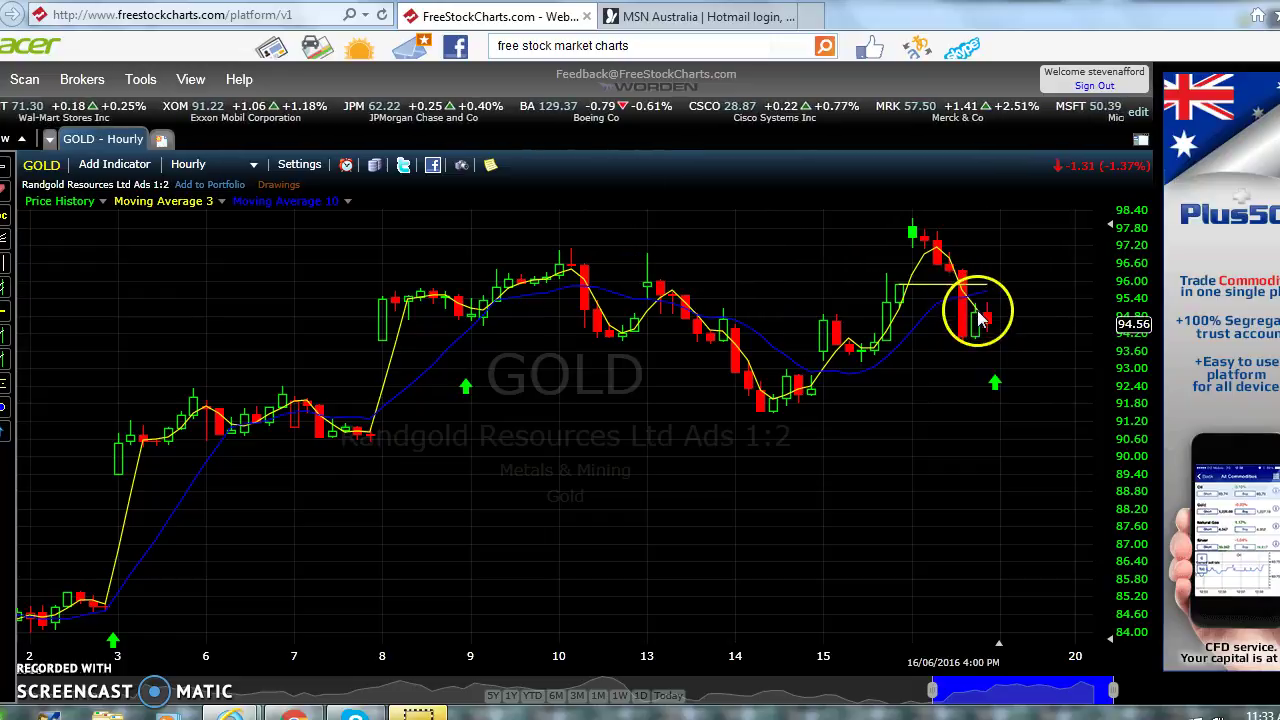
- Return to all.go.trade and recheck the open $5 GOLD Low position, now quoting 1280.35
click(293, 716)
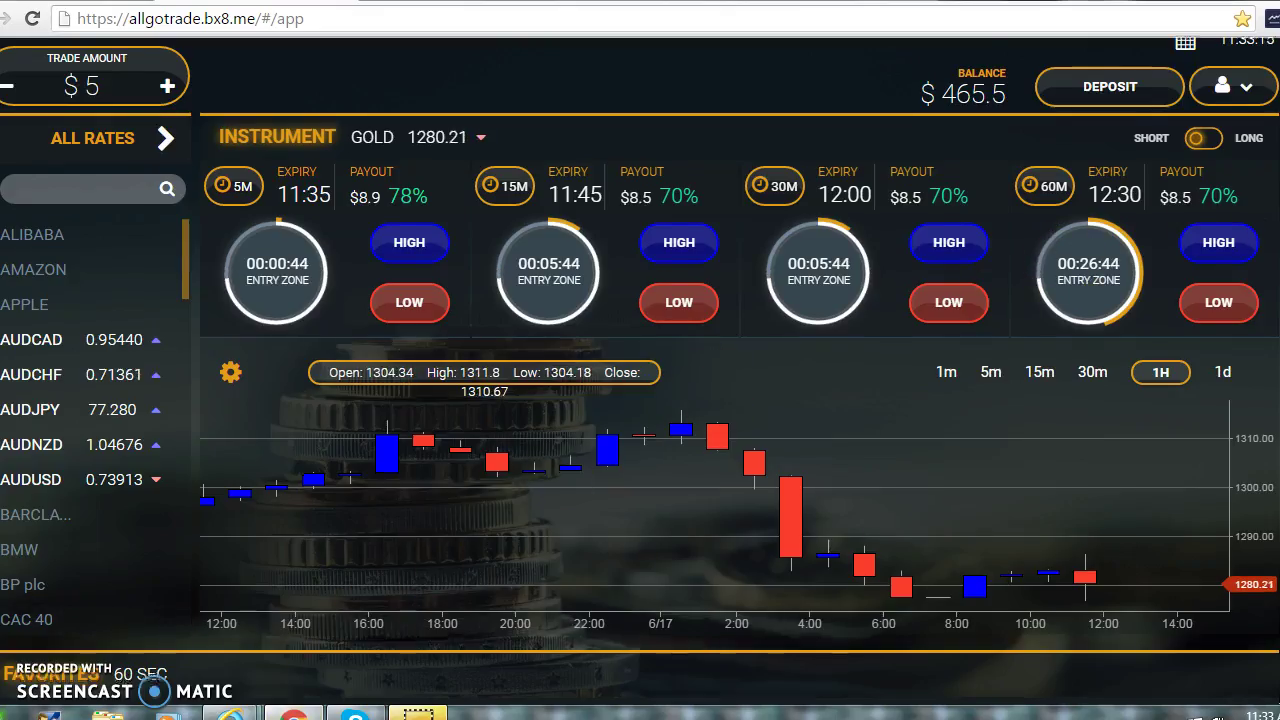
scroll(640, 370, down, 5)
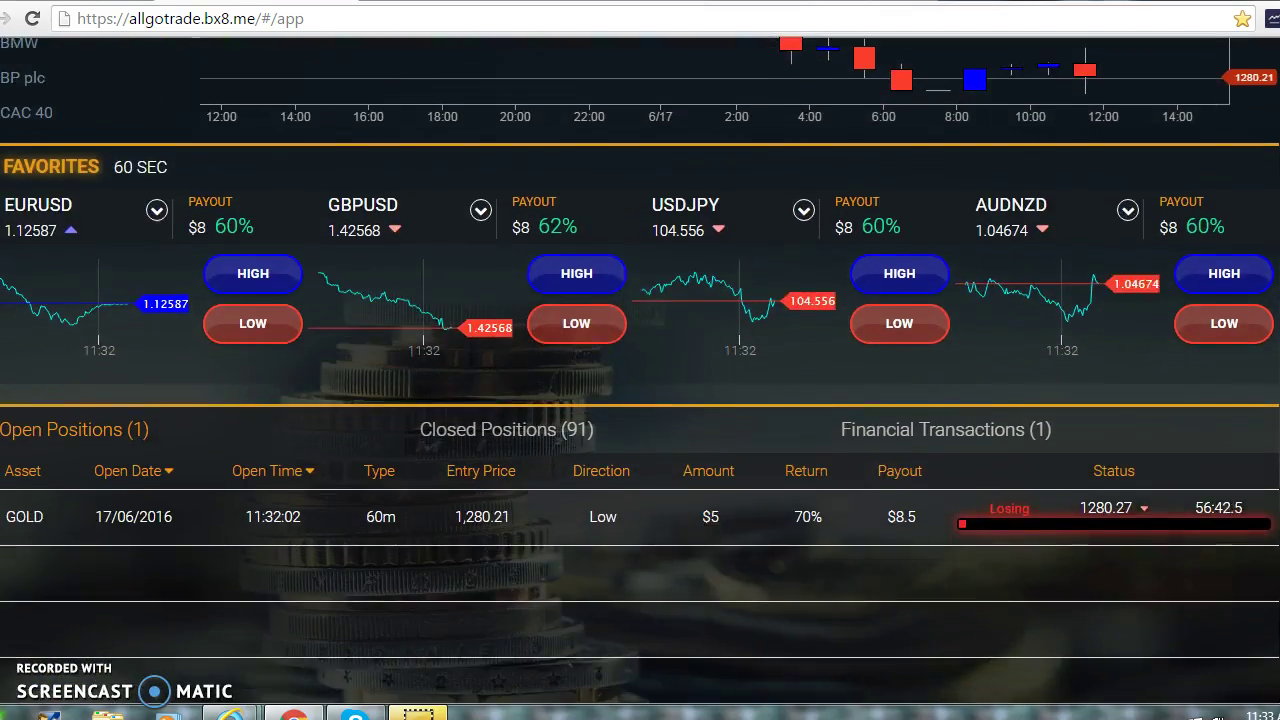
scroll(640, 370, up, 5)
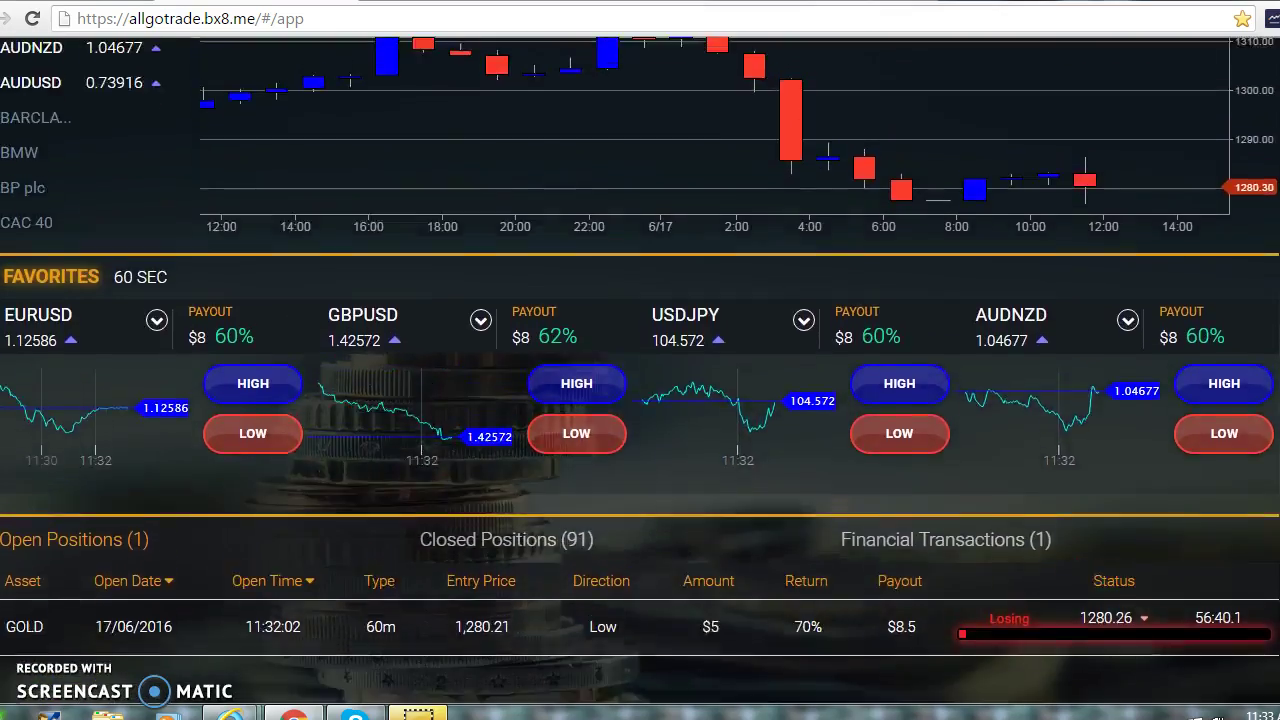
scroll(640, 370, up, 1)
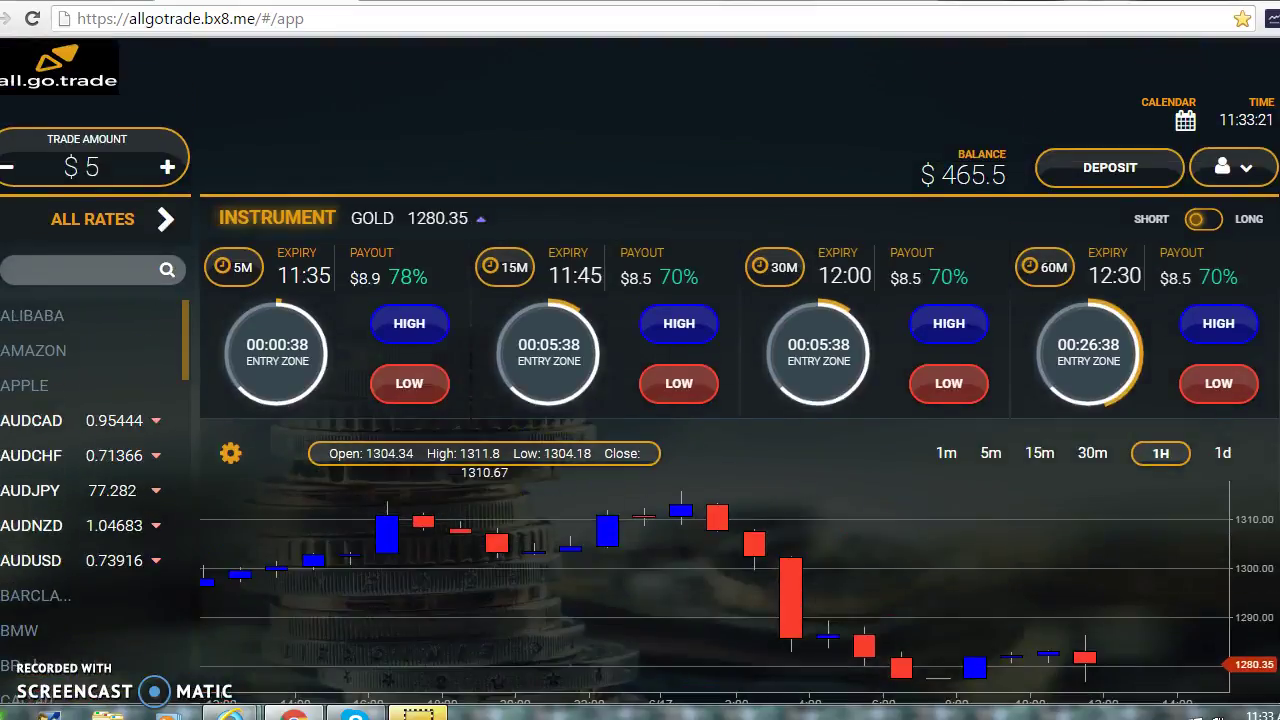
scroll(640, 370, down, 1)
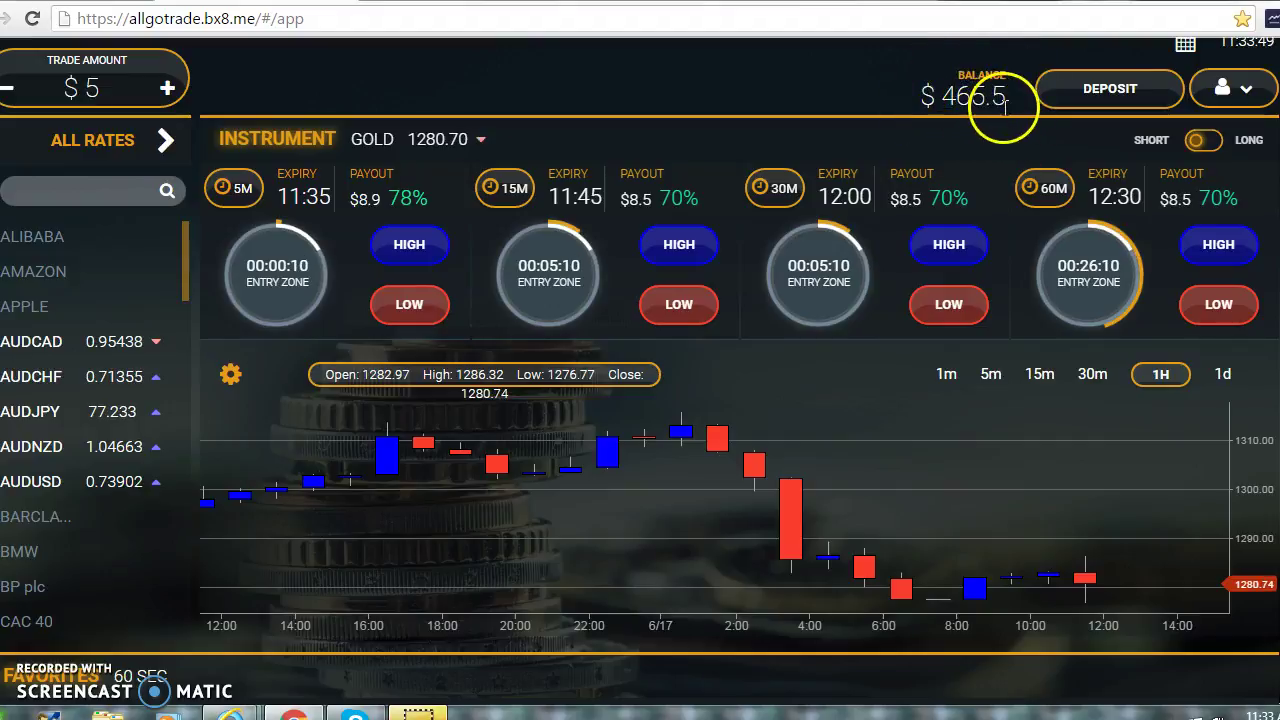
scroll(1270, 165, up, 2)
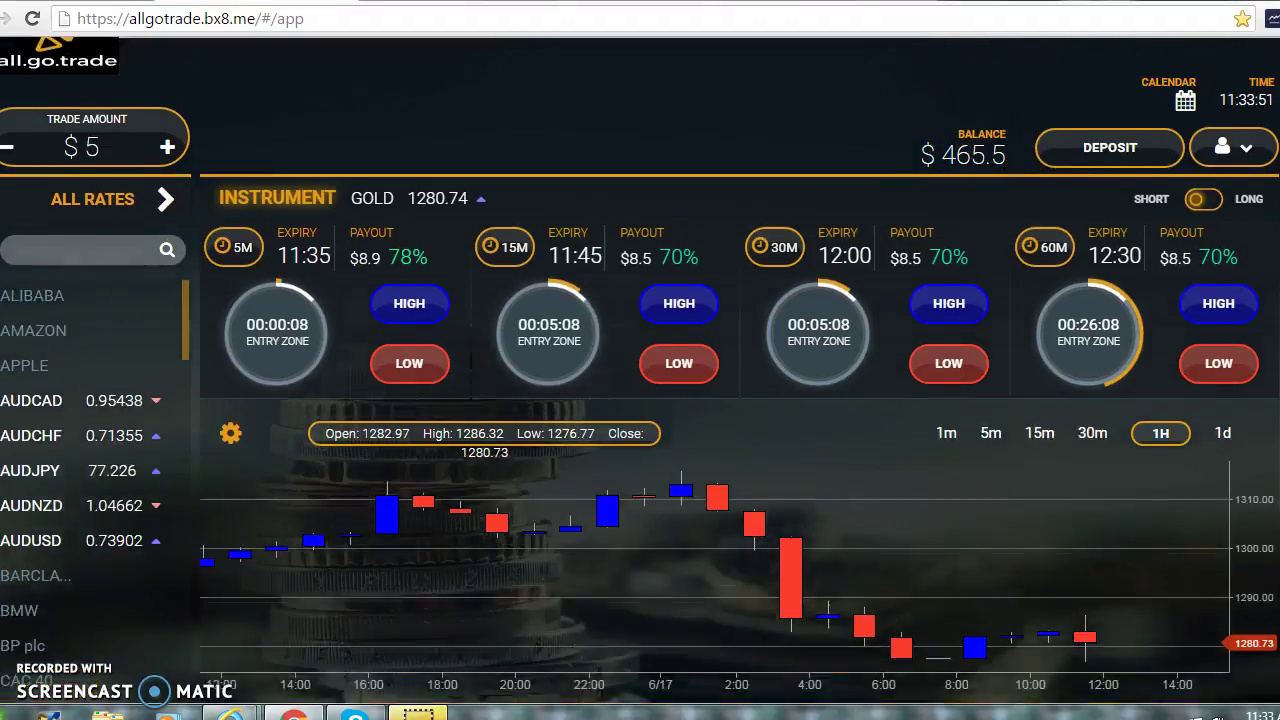